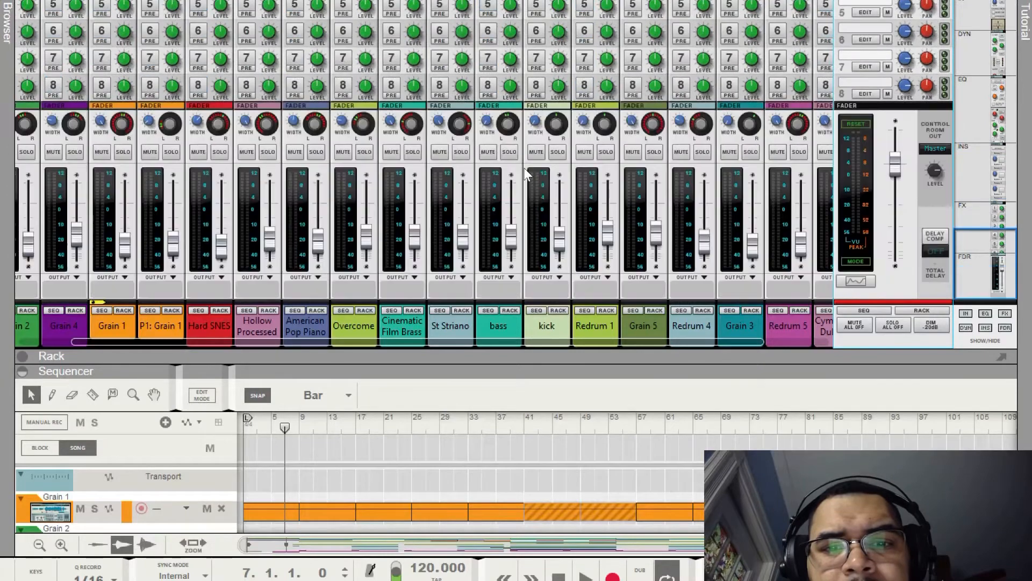
Solo the bass and kick channels and move the song position to bar 9
left_click(509, 152)
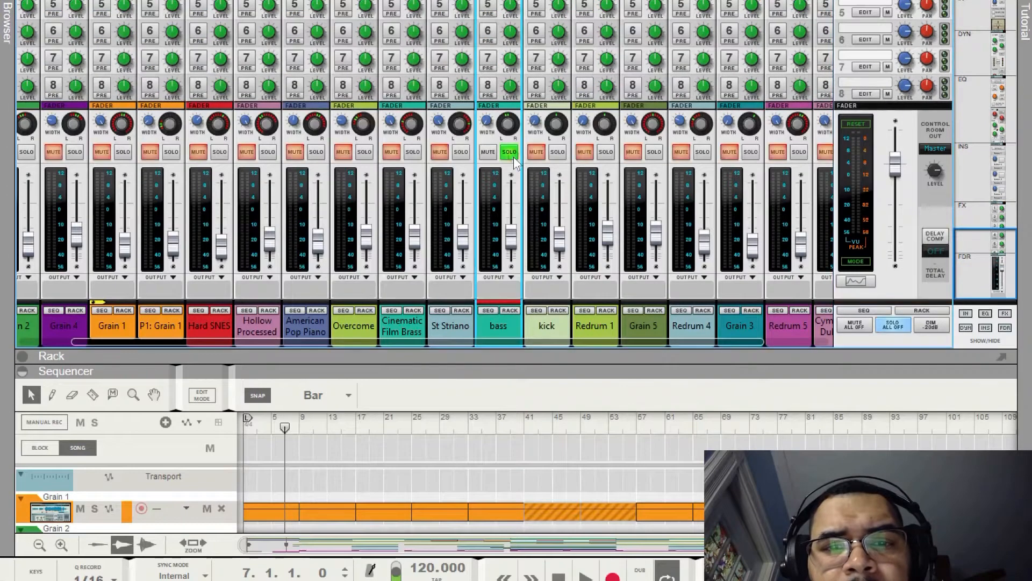
left_click(557, 155)
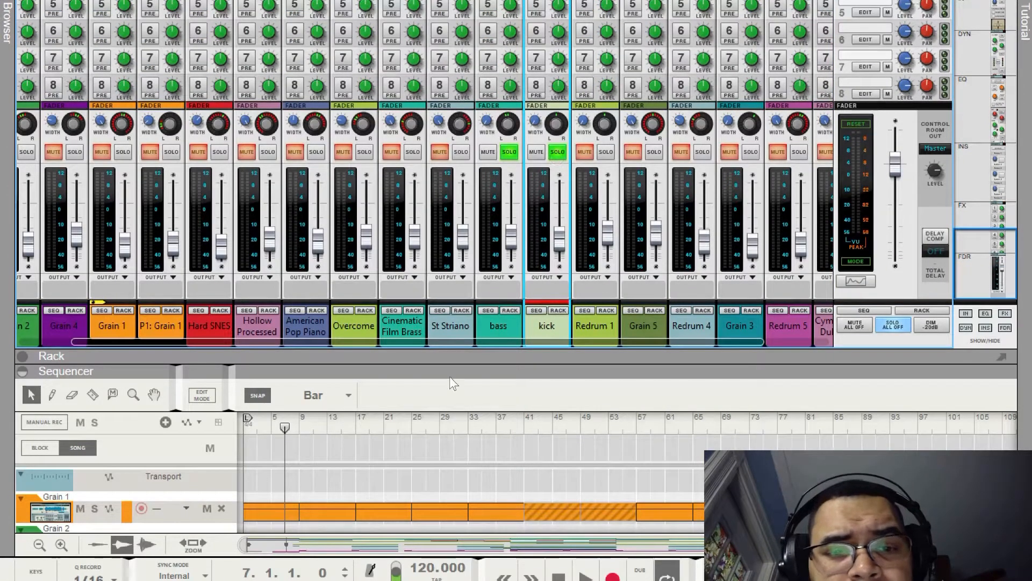
left_click(298, 428)
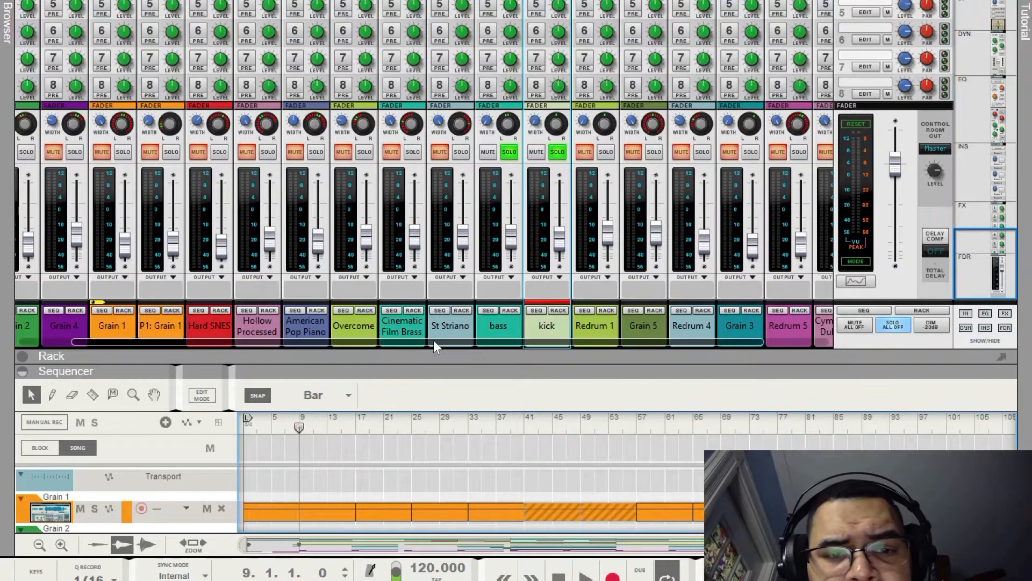
Disable the bass channel's compressor and play the song from bar 9 to audition the uncompressed bass with the kick
scroll(552, 137, "up", 10)
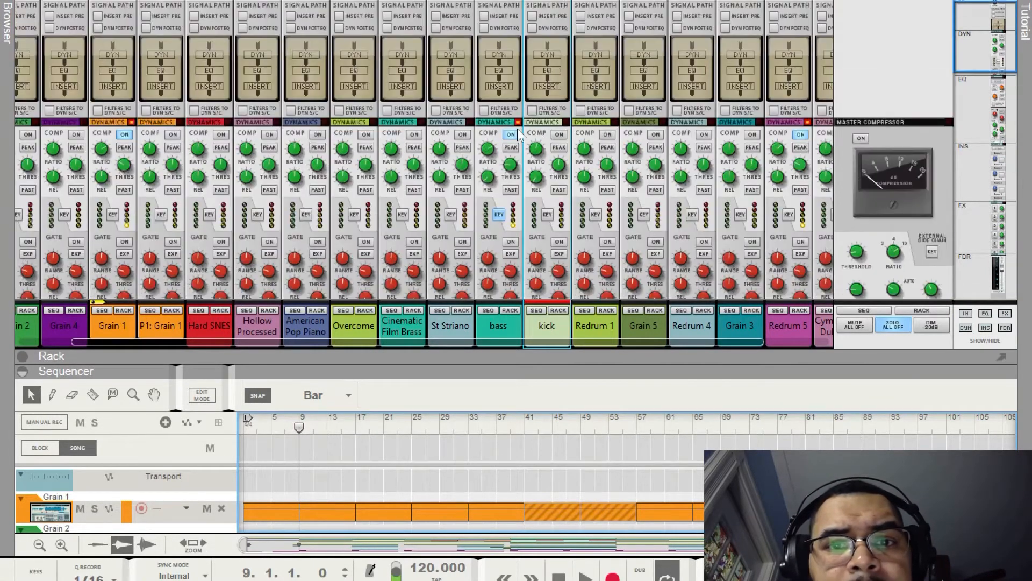
left_click(509, 138)
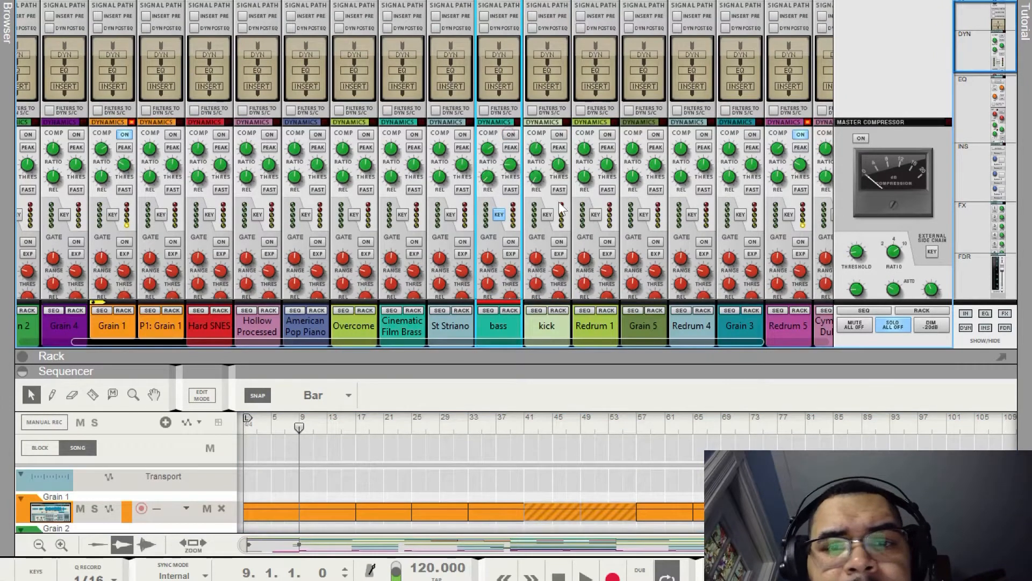
left_click(584, 576)
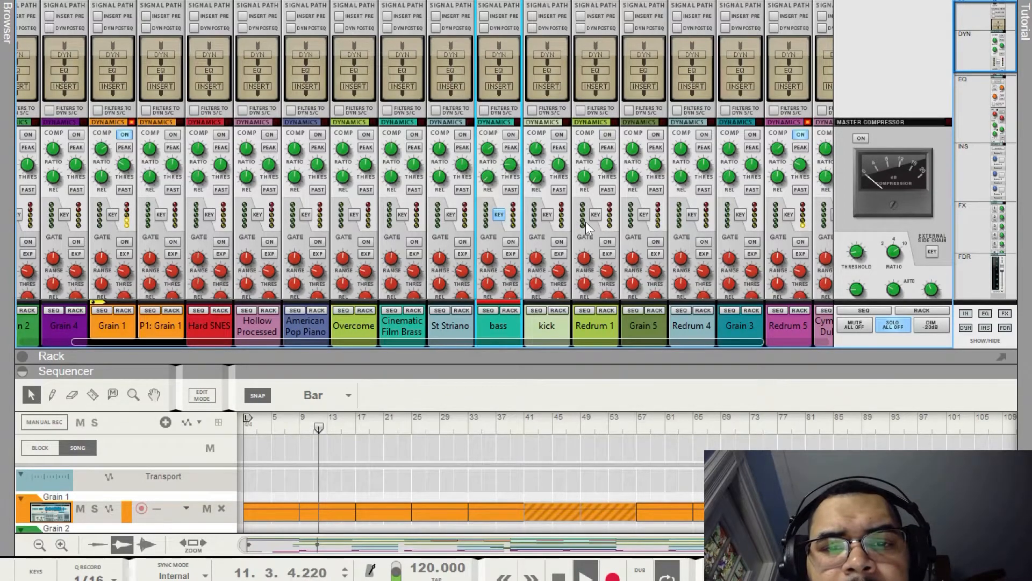
scroll(586, 222, "down", 3)
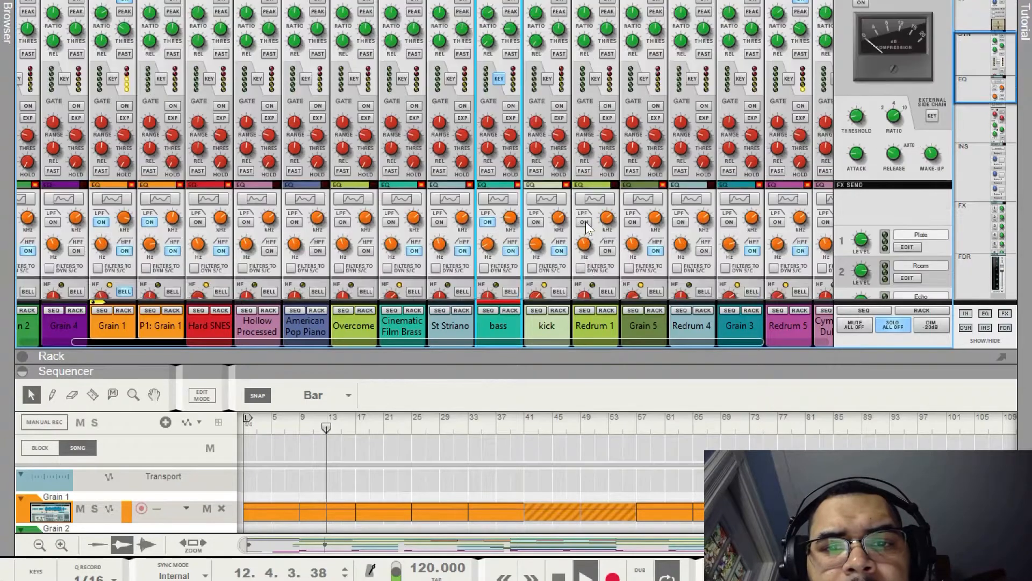
scroll(586, 222, "down", 3)
scroll(585, 222, "up", 3)
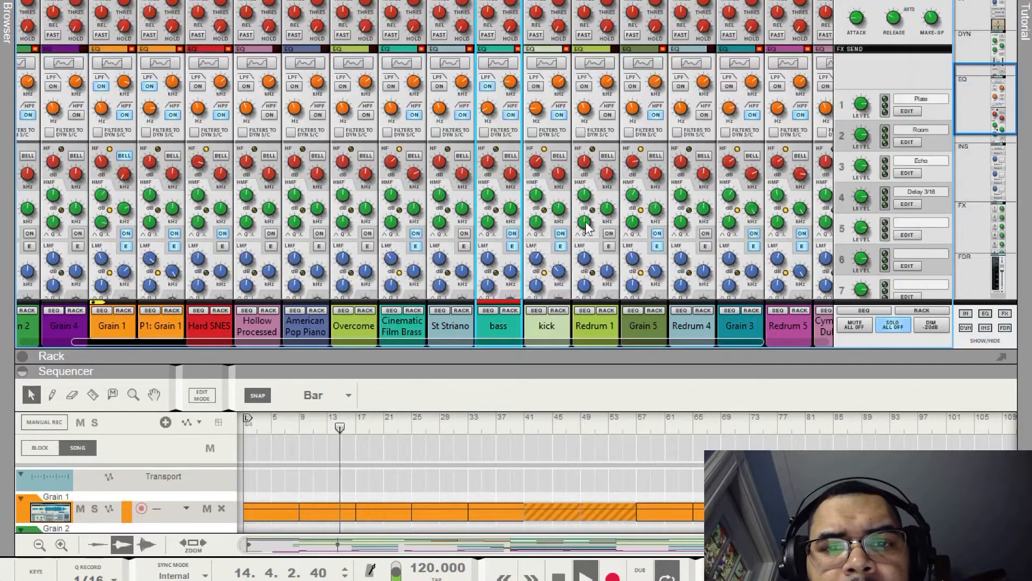
scroll(585, 222, "up", 2)
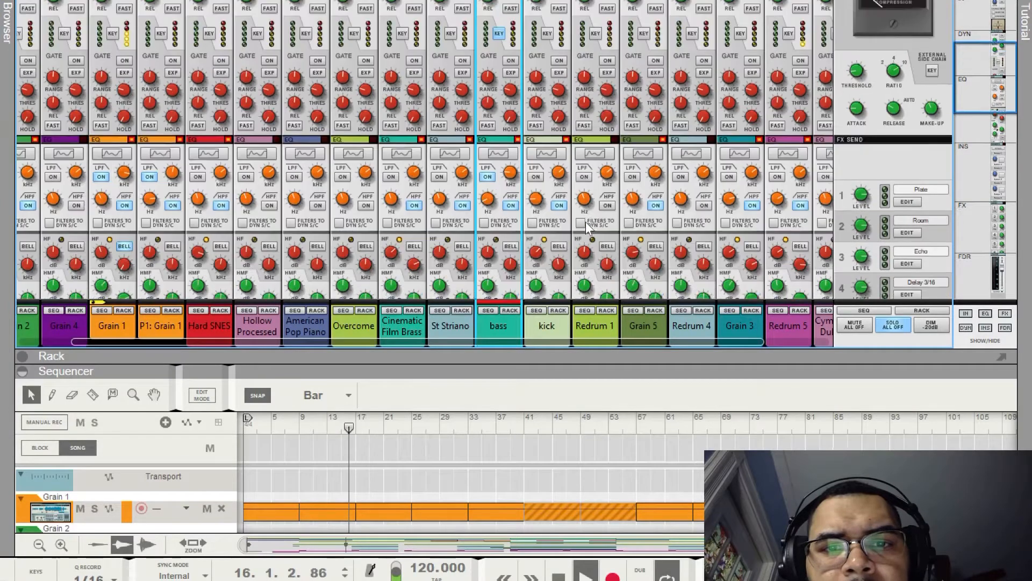
scroll(586, 222, "up", 3)
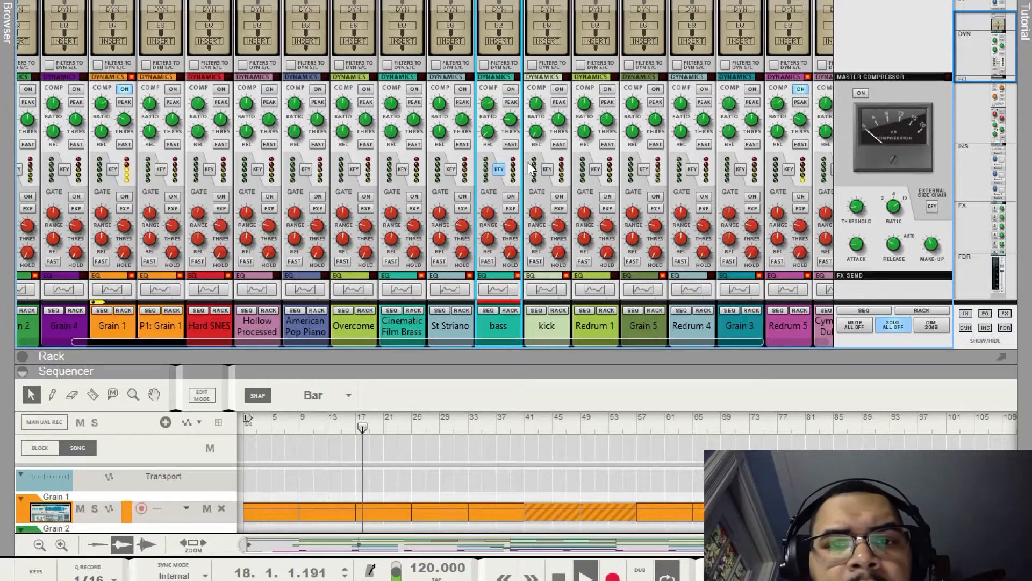
Enable the bass channel's compressor during playback and check its release, threshold and ratio settings
left_click(512, 89)
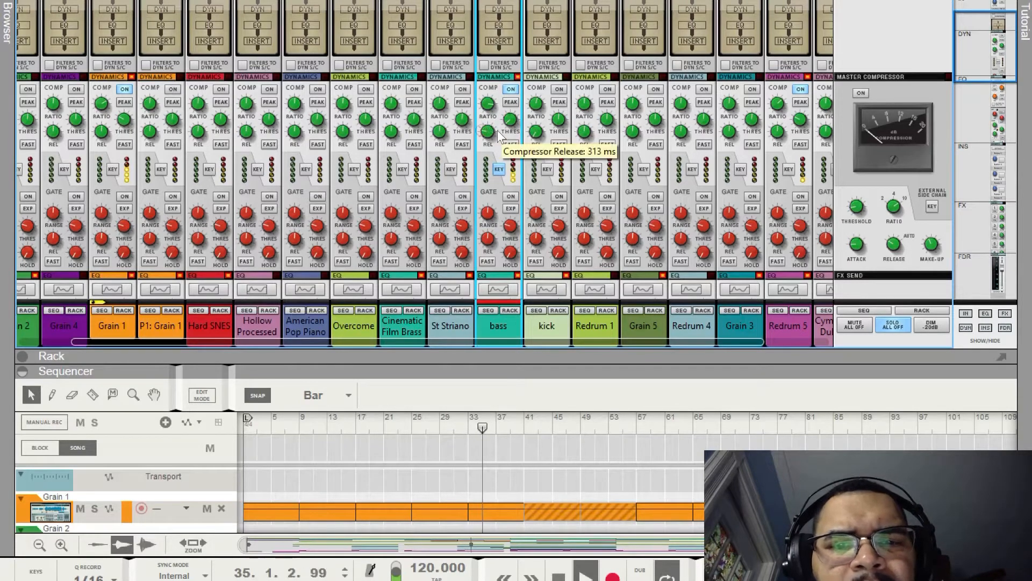
left_click_drag(496, 134, 496, 142)
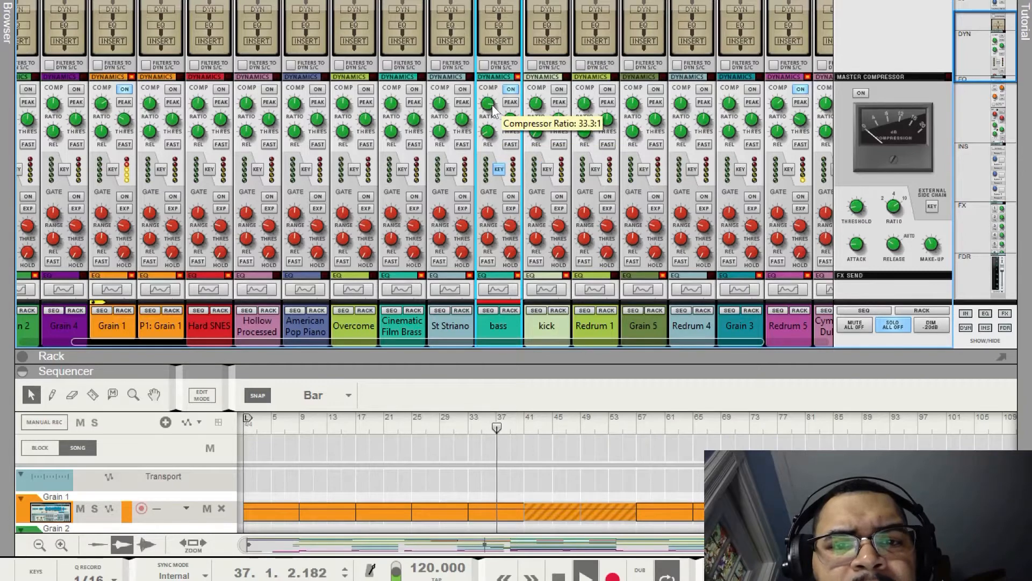
left_click_drag(510, 125, 486, 110)
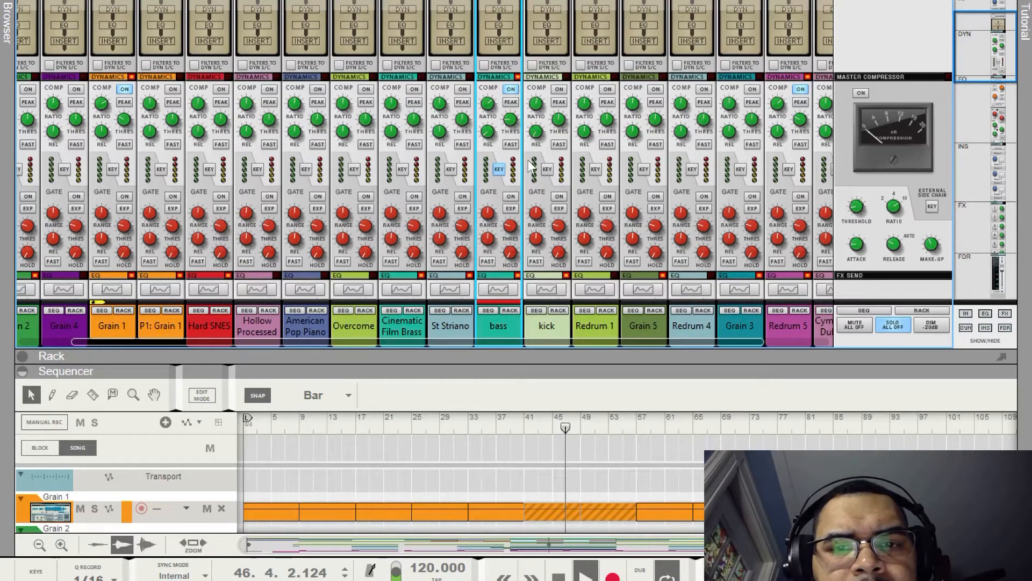
Compare the soloed bass and kick with and without the bass compressor, leaving the compressor enabled
scroll(531, 165, "down", 10)
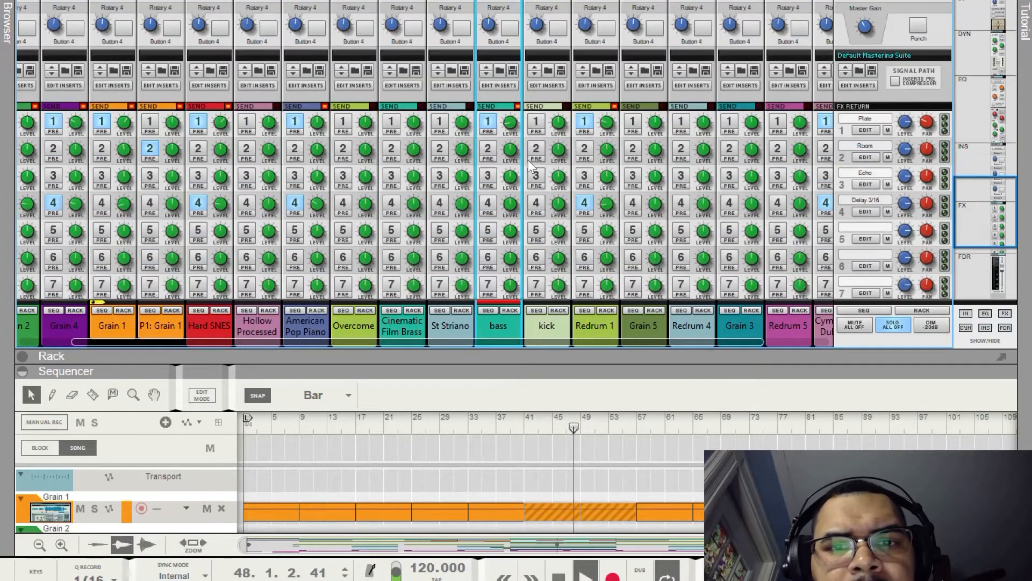
scroll(532, 166, "down", 5)
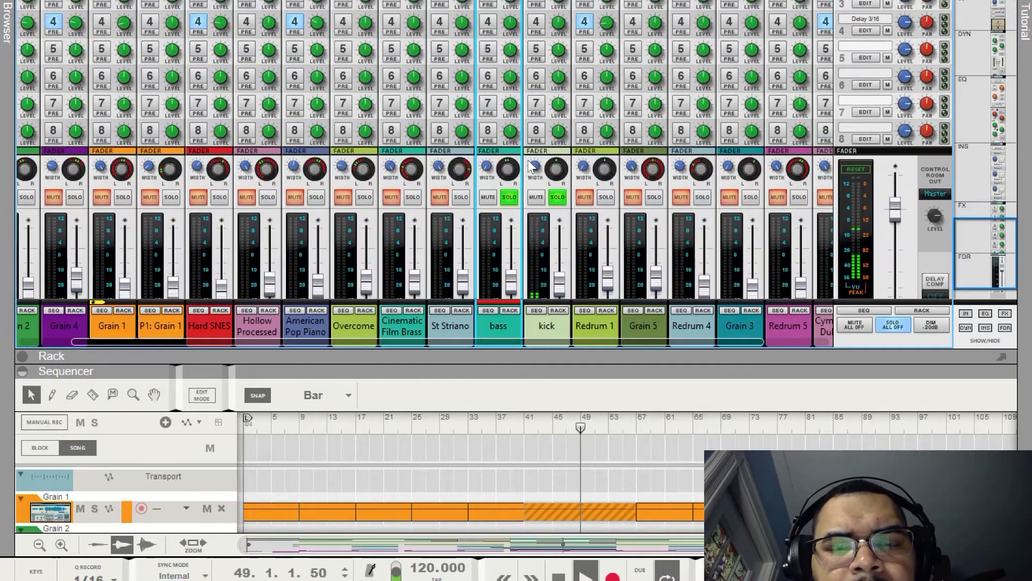
scroll(531, 165, "up", 10)
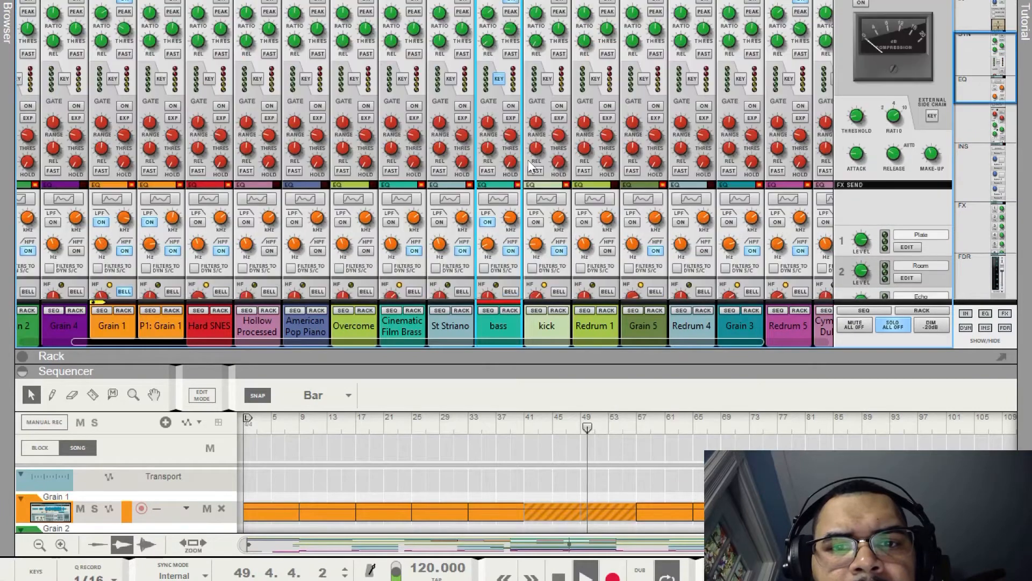
scroll(532, 166, "up", 3)
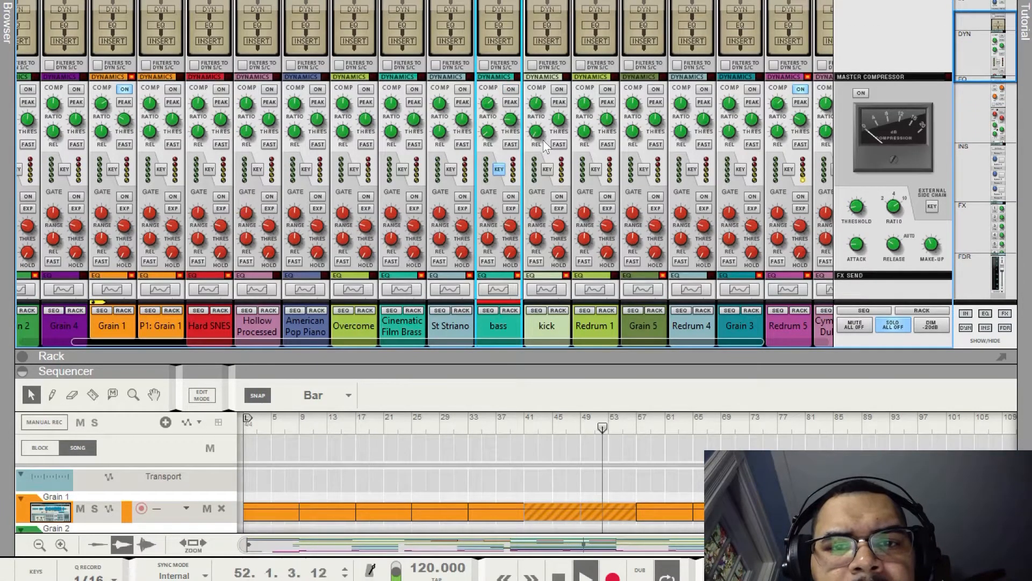
left_click(513, 91)
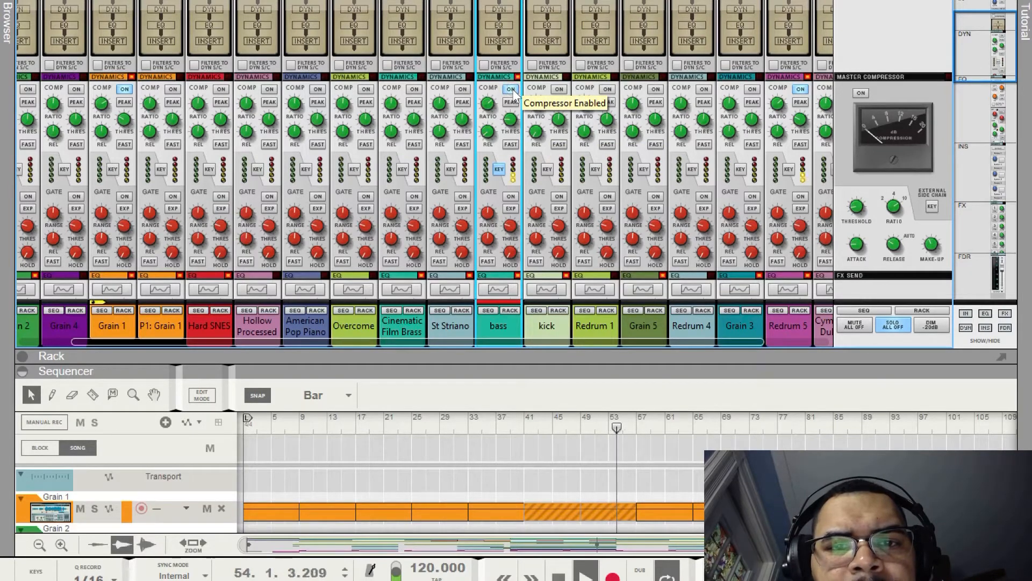
left_click(513, 91)
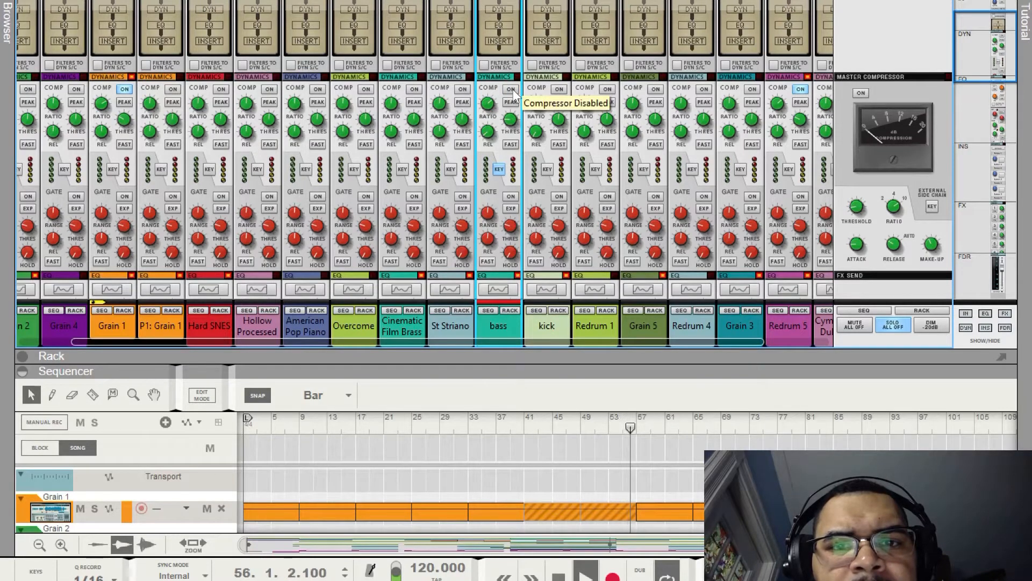
left_click(512, 91)
Turn off solo on the bass and kick channels to hear the full mix
scroll(532, 163, "down", 5)
scroll(531, 162, "down", 8)
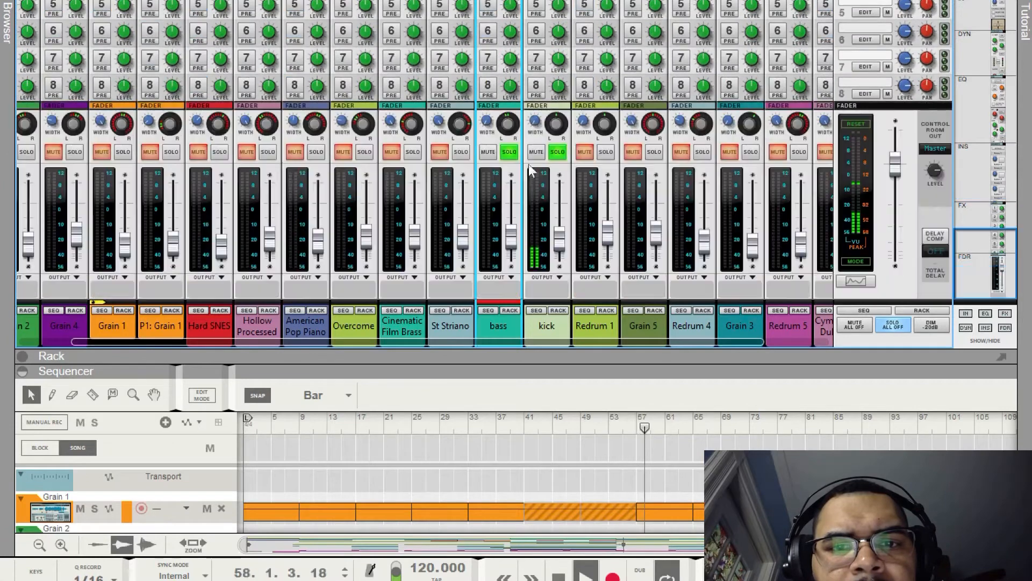
left_click(509, 152)
left_click(558, 151)
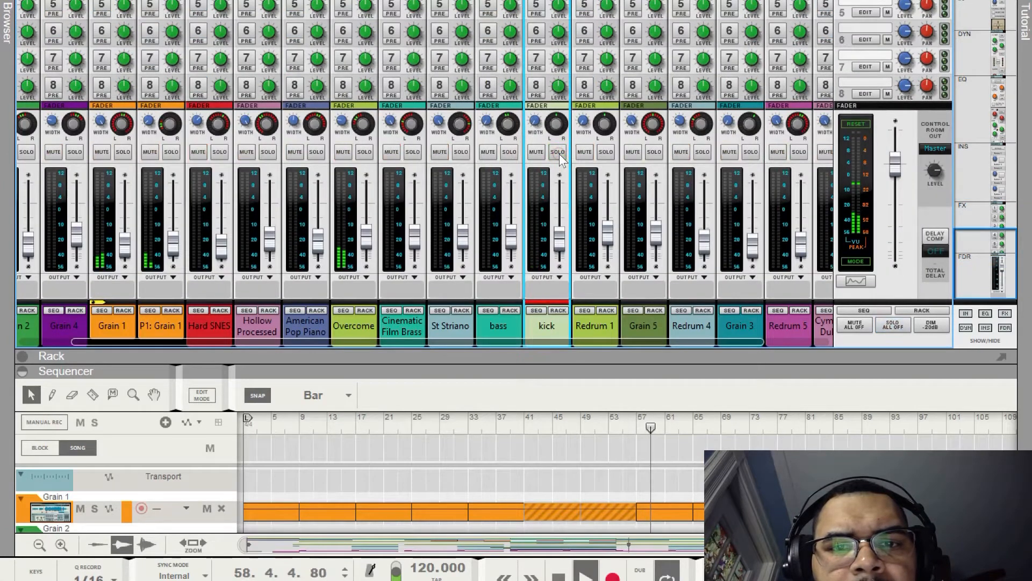
Bypass and re-enable the bass channel's compressor to compare its effect in the full mix
scroll(574, 177, "up", 3)
scroll(575, 177, "up", 8)
scroll(574, 177, "up", 4)
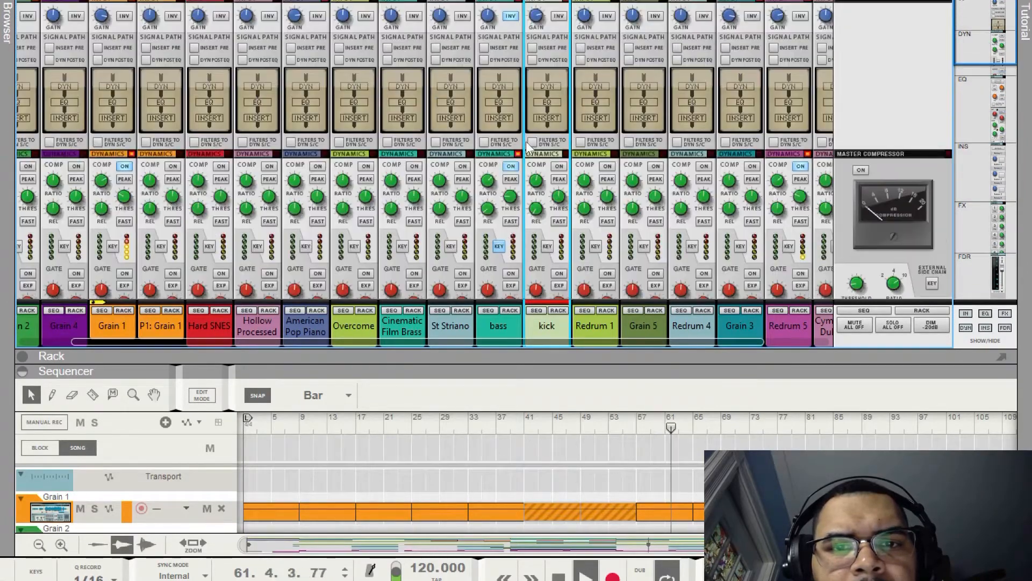
left_click(511, 166)
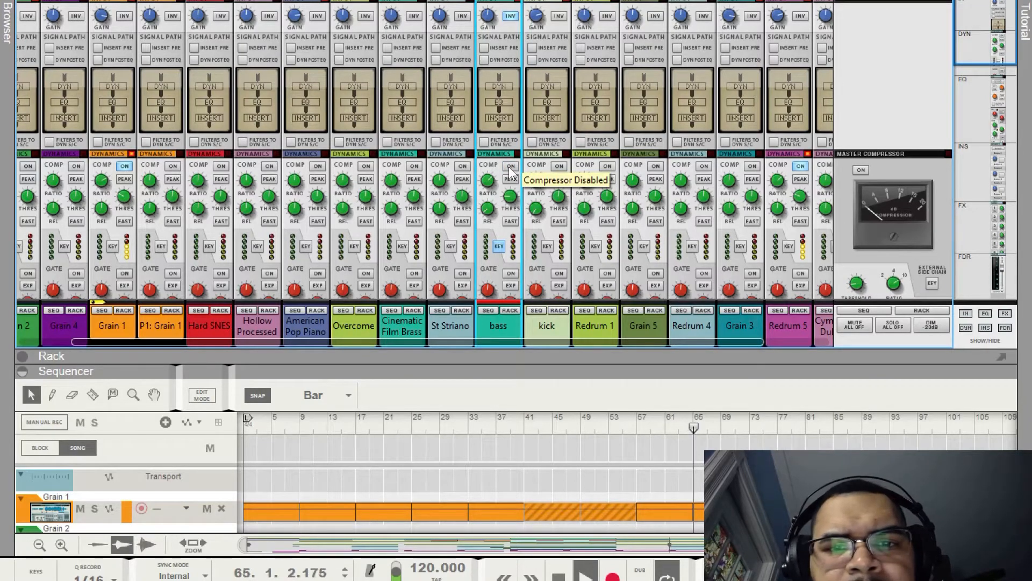
left_click(511, 166)
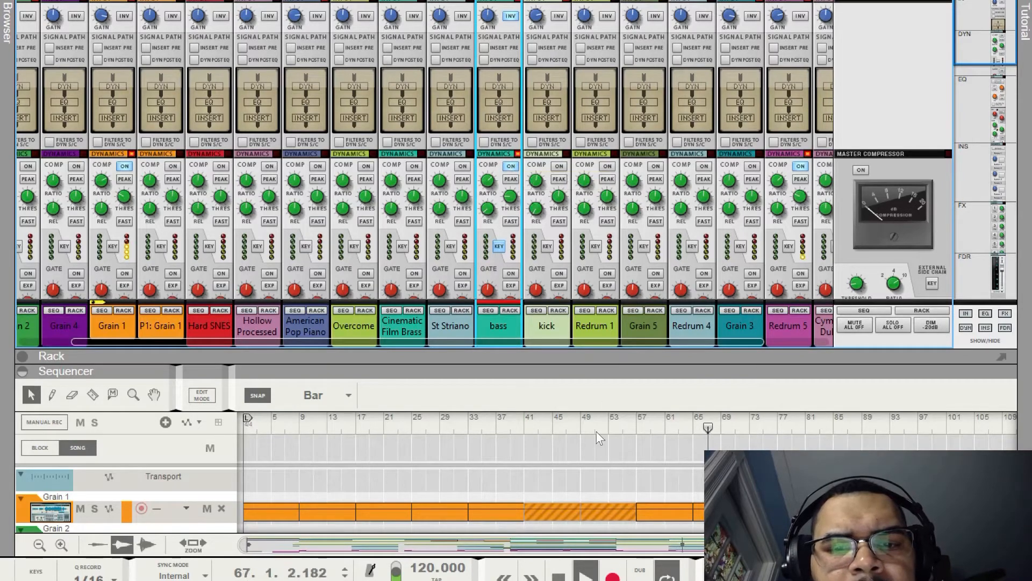
Stop playback and show the rear of the maximized rack at the kick and bass mix channels
left_click(558, 576)
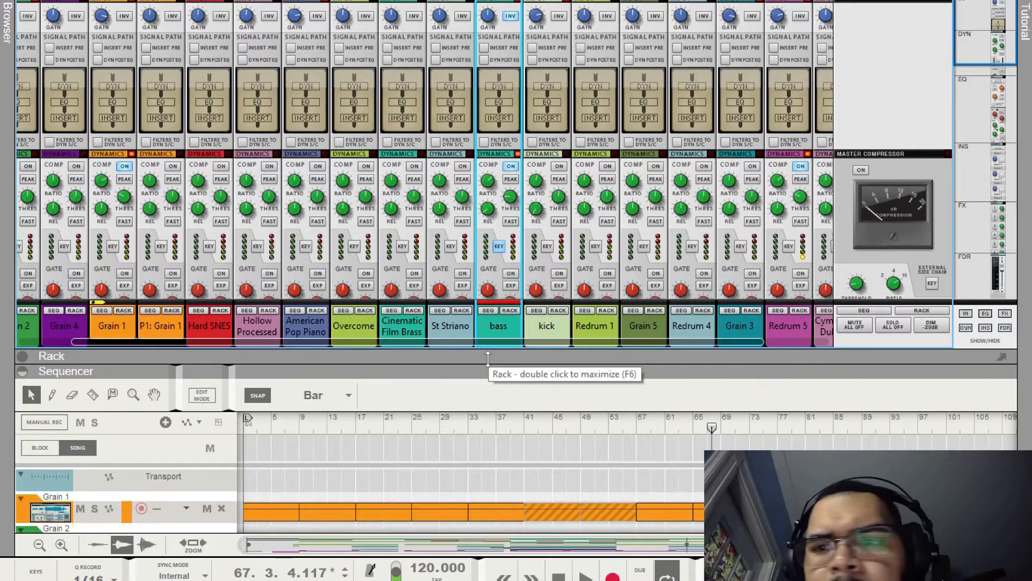
double_click(521, 356)
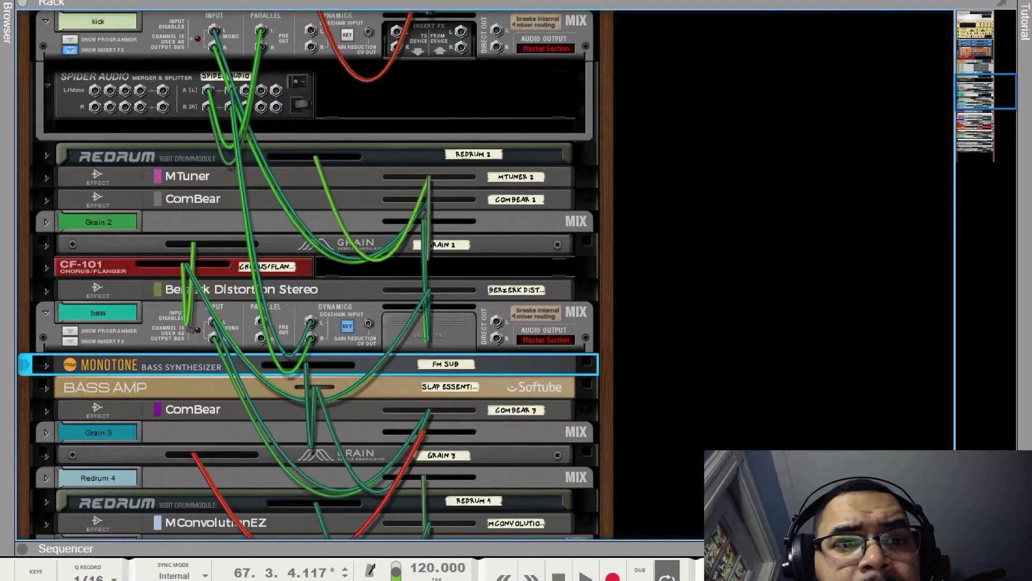
scroll(388, 139, "up", 3)
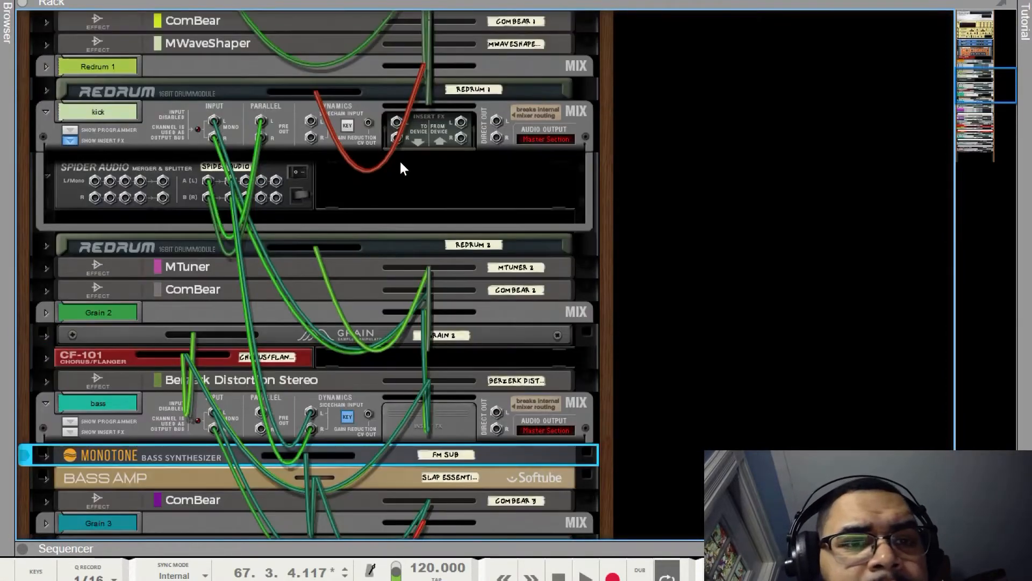
Locate the Toggle Rack Front/Rear option and examine the cabling from the kick's Spider Audio splitter to the bass channel's sidechain input
left_click(105, 0)
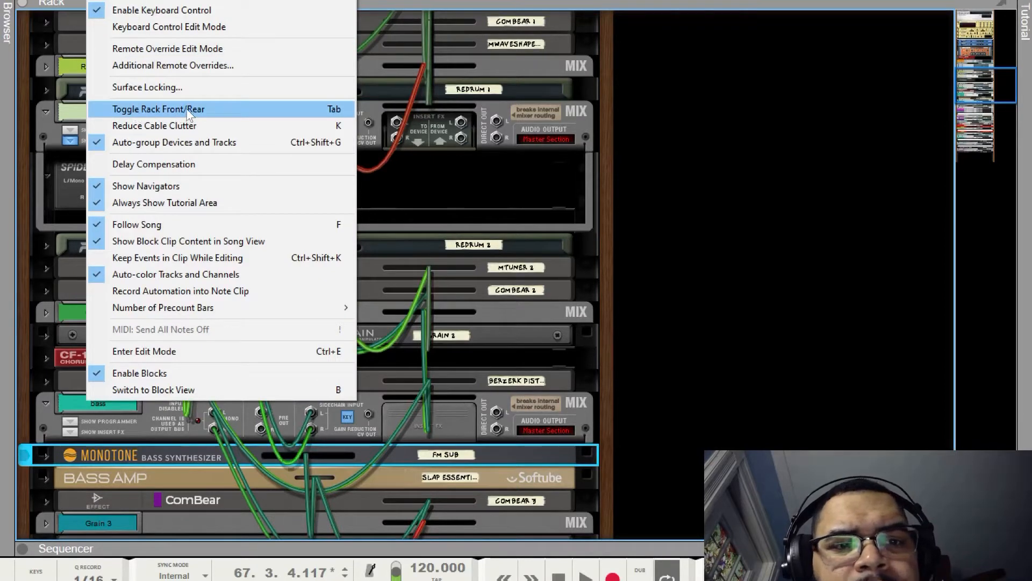
left_click(473, 177)
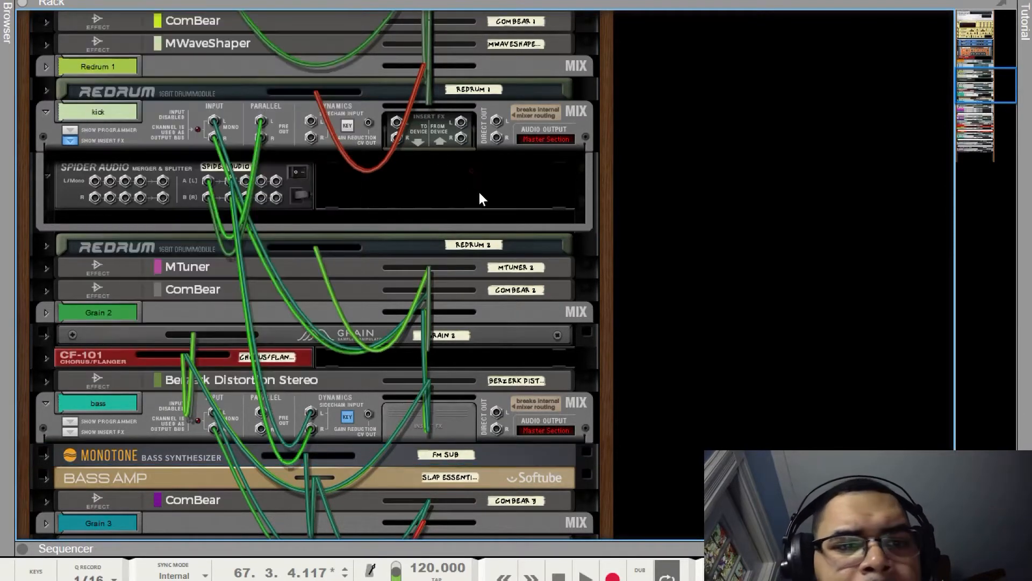
scroll(380, 193, "down", 2)
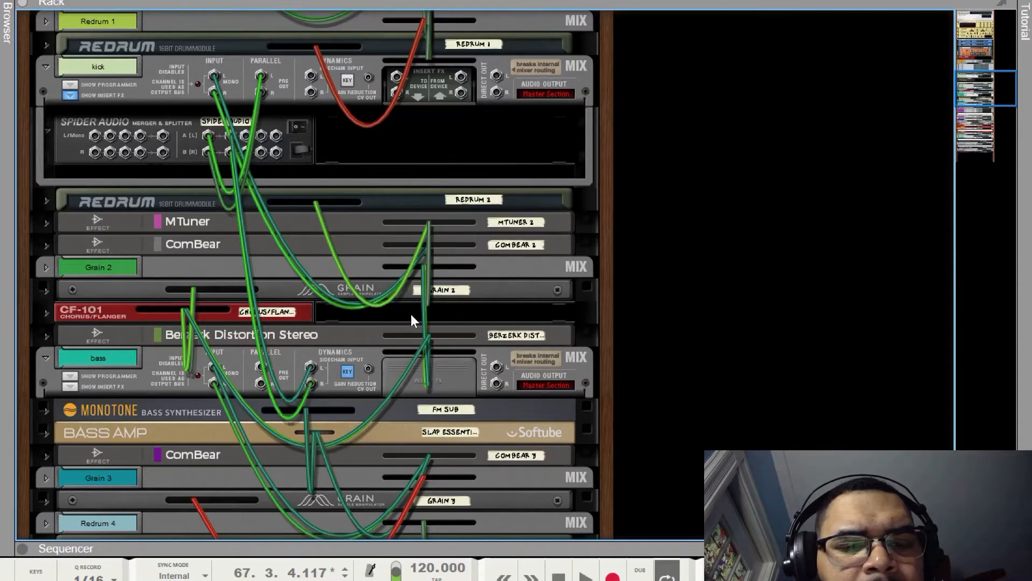
scroll(385, 292, "down", 1)
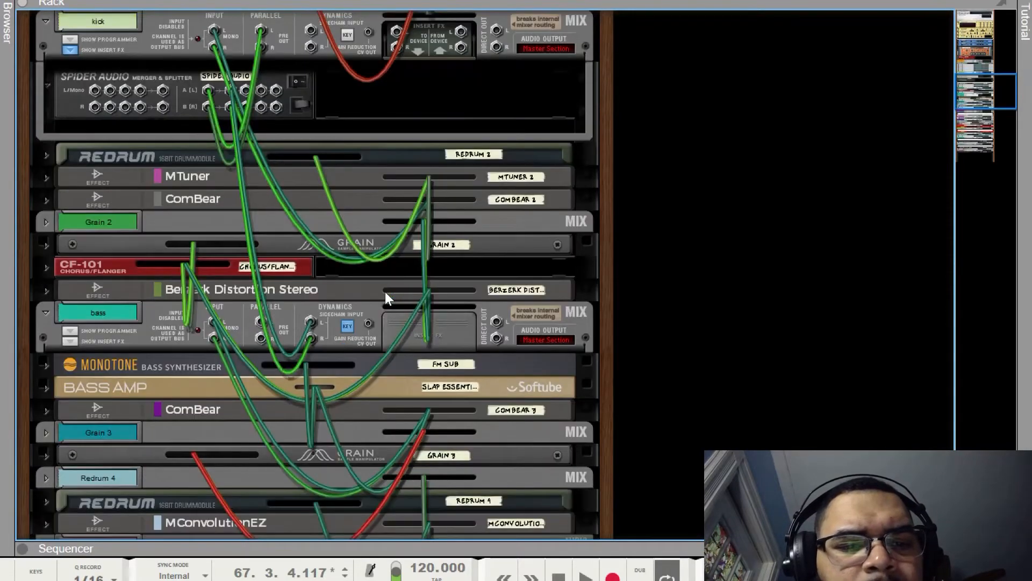
Add an MClass Compressor from the Reason Devices effects directly after the ComBear in the bass channel's device chain
left_click(569, 409)
right_click(570, 408)
left_click(538, 362)
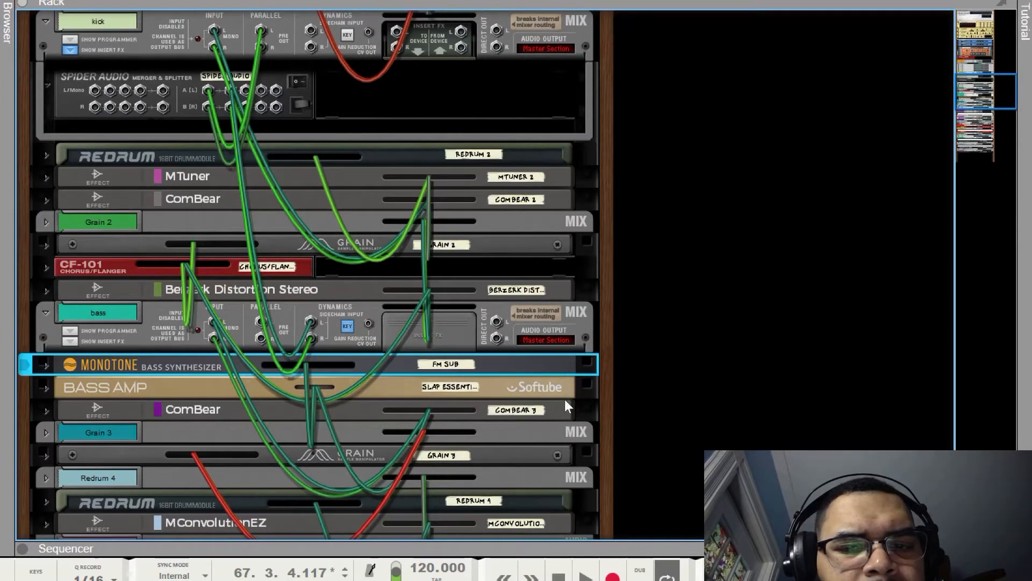
left_click(576, 409)
right_click(576, 409)
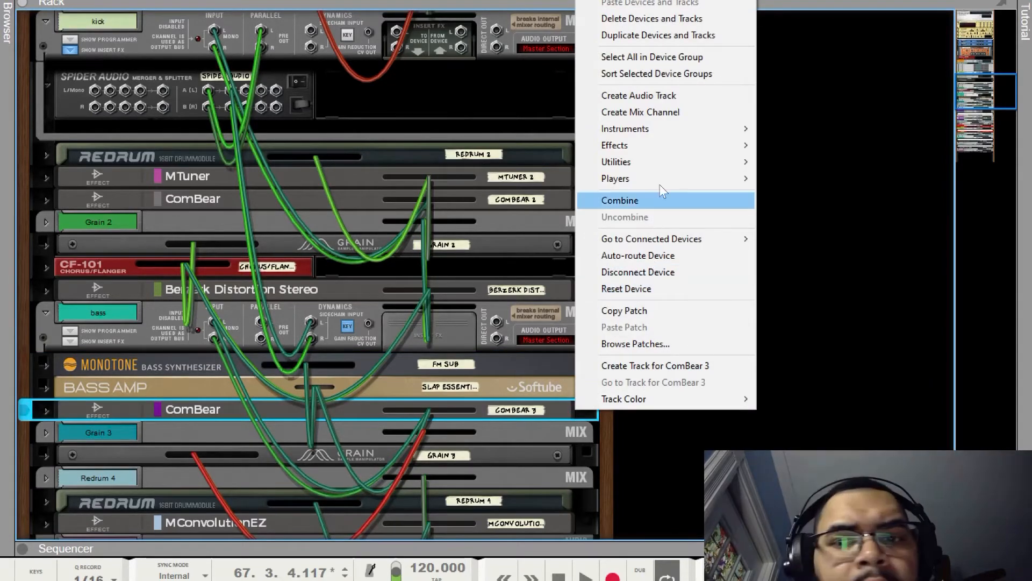
mouse_move(679, 144)
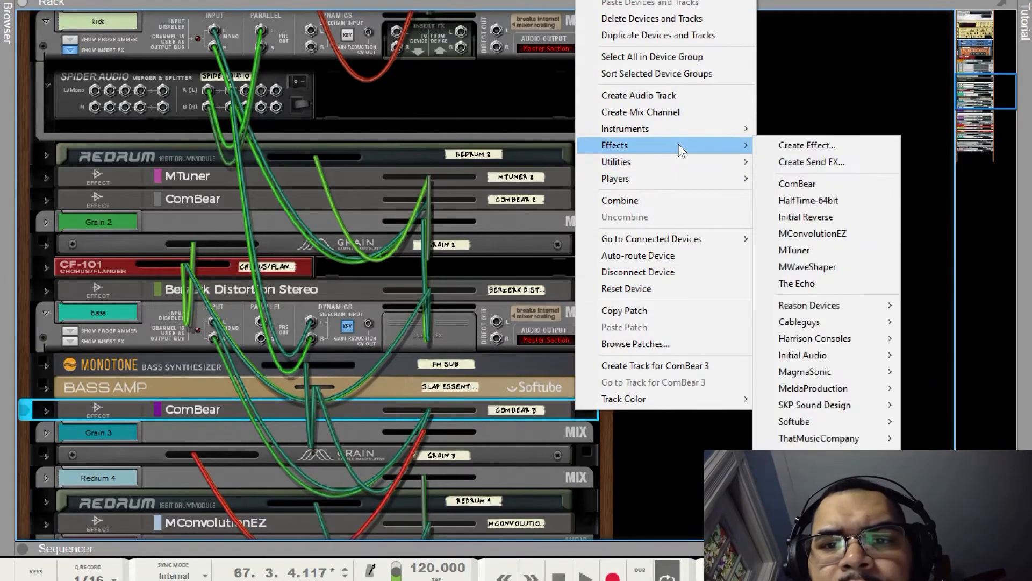
mouse_move(833, 302)
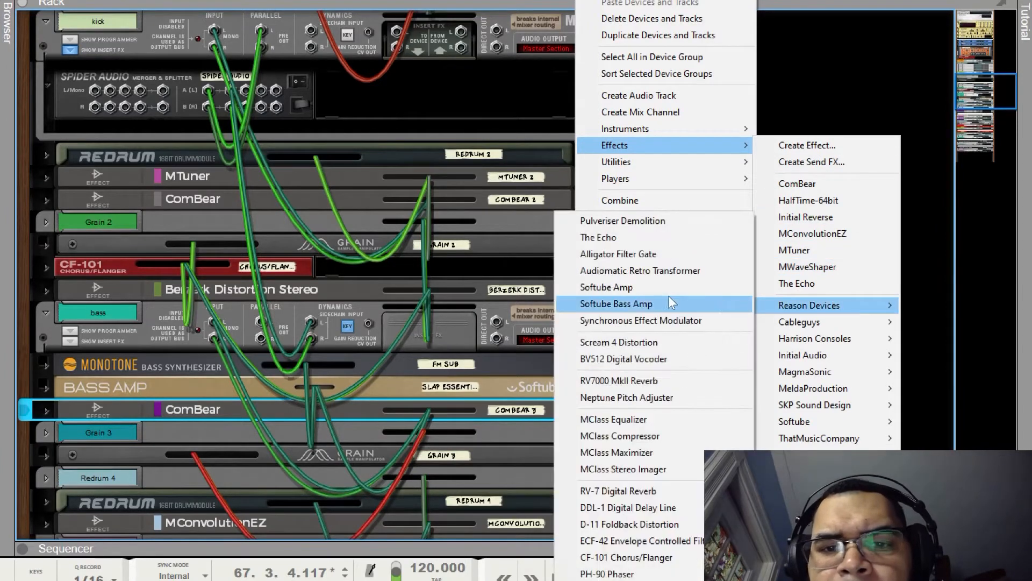
left_click(657, 433)
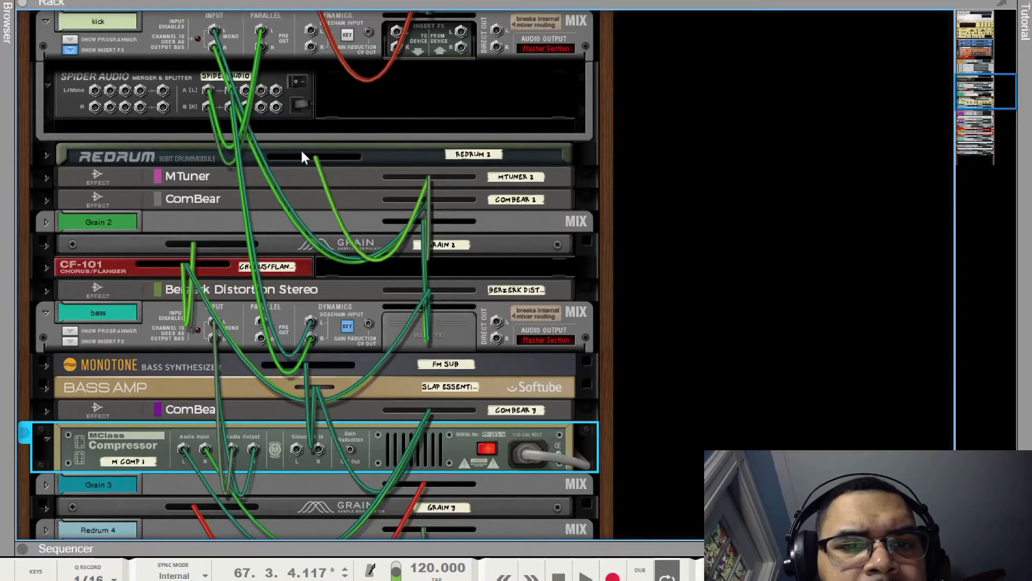
Cable a free split output of the kick's Spider Audio to the MClass Compressor's sidechain input and flip the rack to its front
left_click_drag(298, 446, 244, 92)
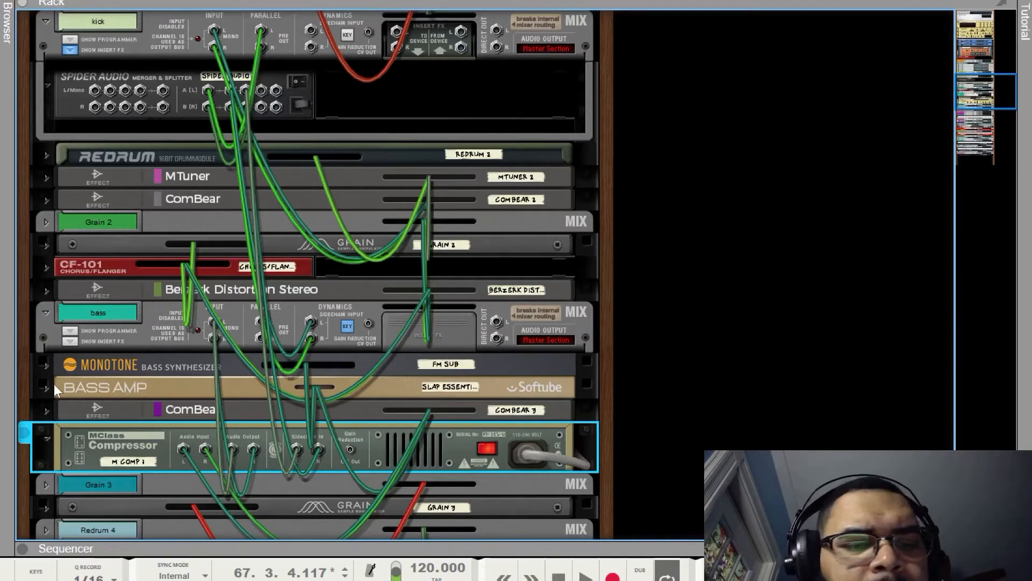
left_click(97, 1)
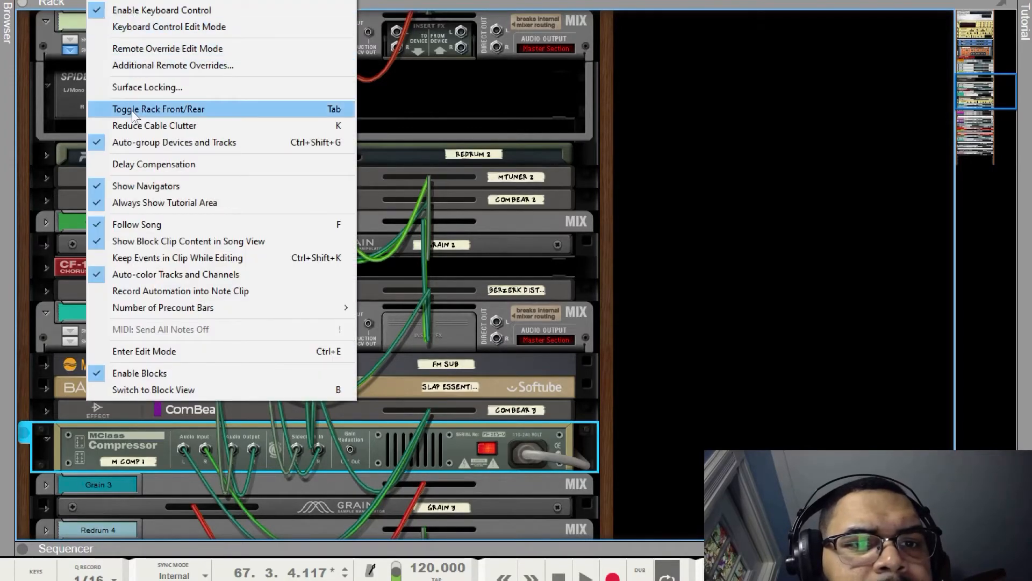
left_click(134, 109)
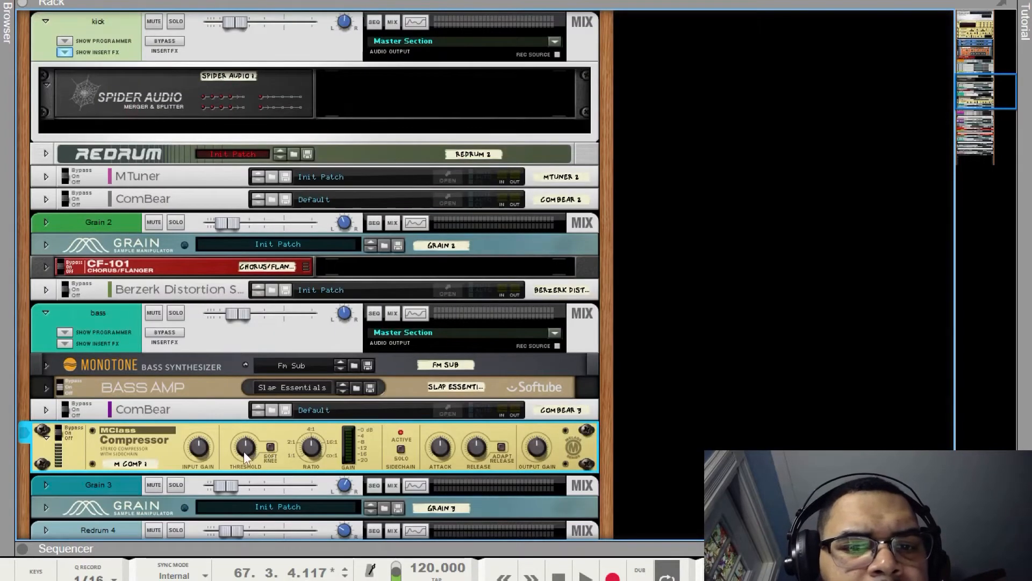
Start playback and set the MClass Compressor's ratio to 6.72:1 and its attack to 8 ms, with a shorter release
mouse_move(245, 451)
key("space")
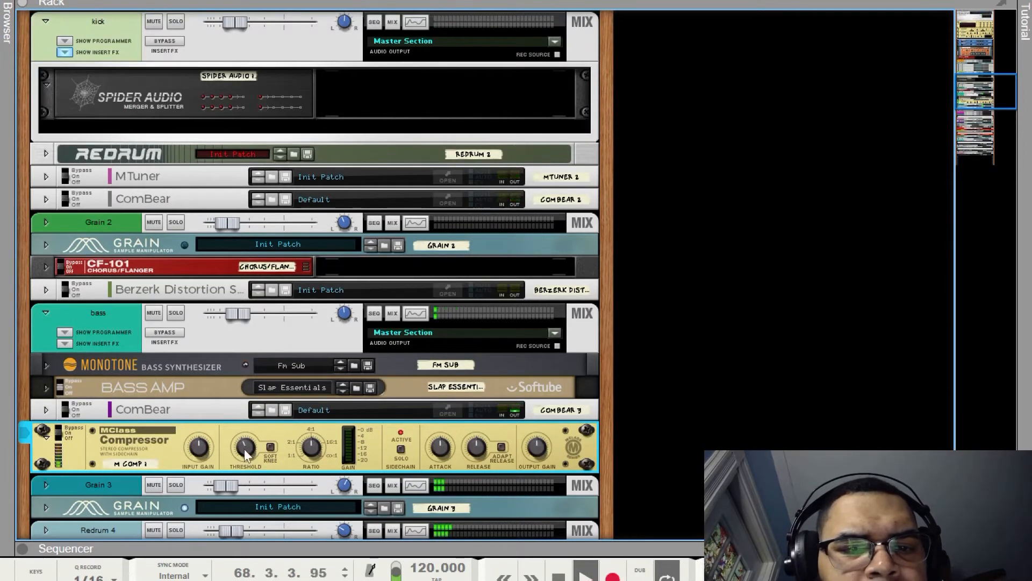
mouse_move(315, 455)
scroll(312, 447, "up", 5)
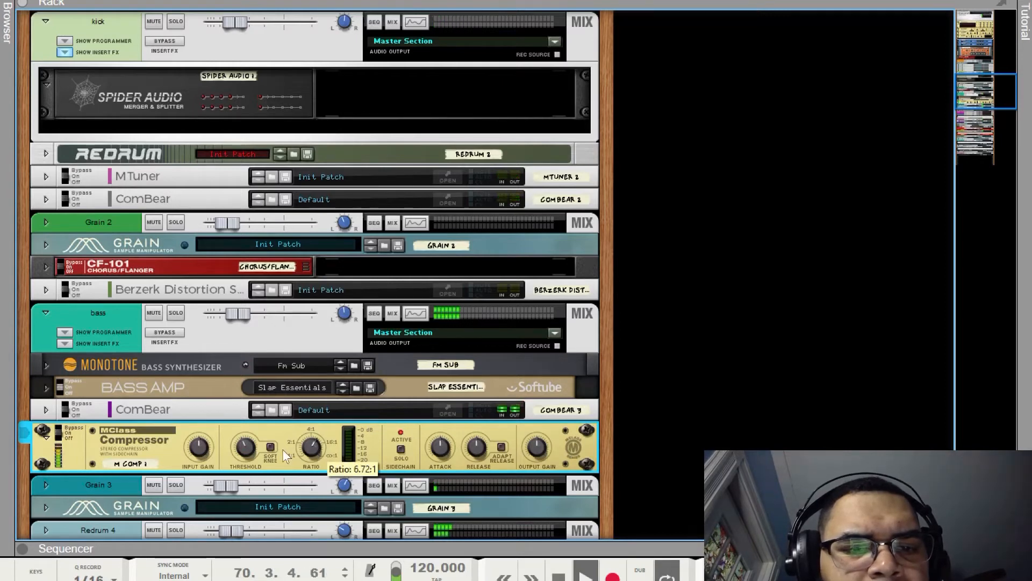
left_click_drag(440, 450, 474, 481)
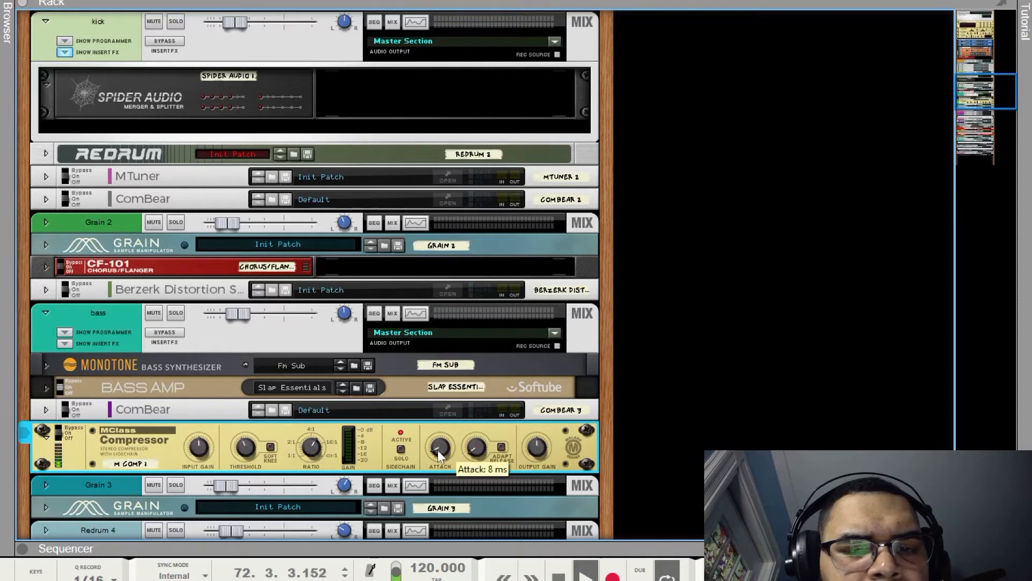